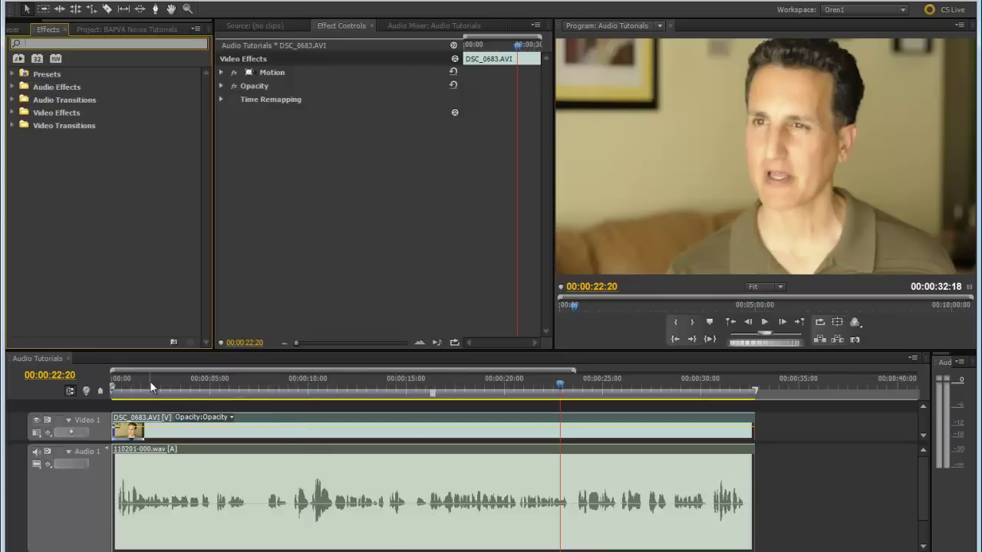
Step: Listen to the original interview audio from the start and again from 00:00:06:16
{"action": "key", "text": "Home"}
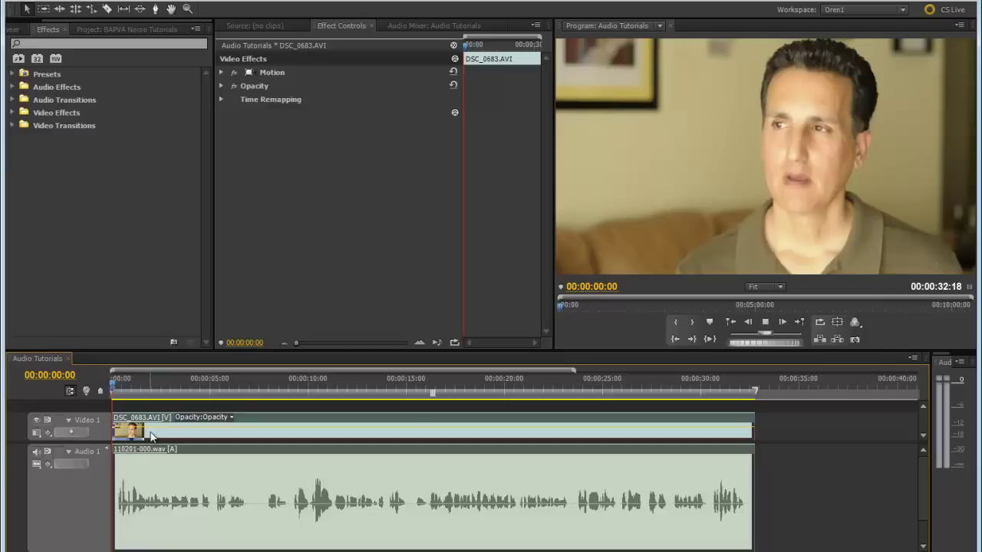
{"action": "key", "text": "space"}
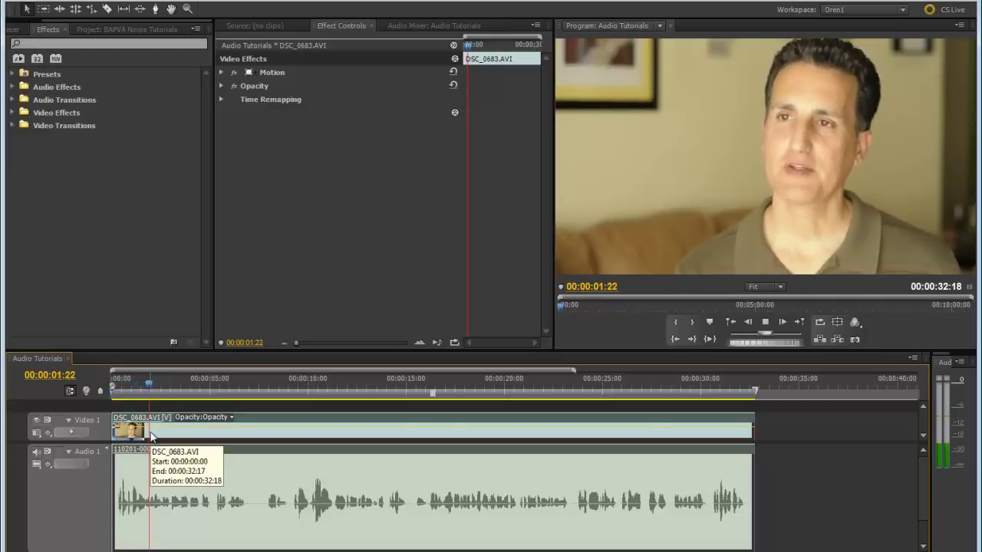
{"action": "key", "text": "space"}
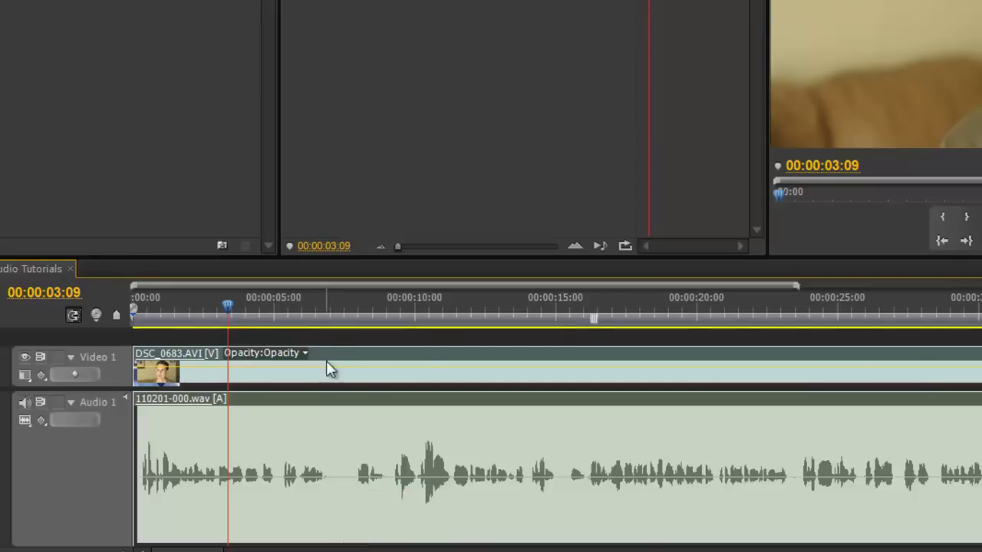
{"action": "left_click", "coordinate": [322, 310]}
{"action": "key", "text": "space"}
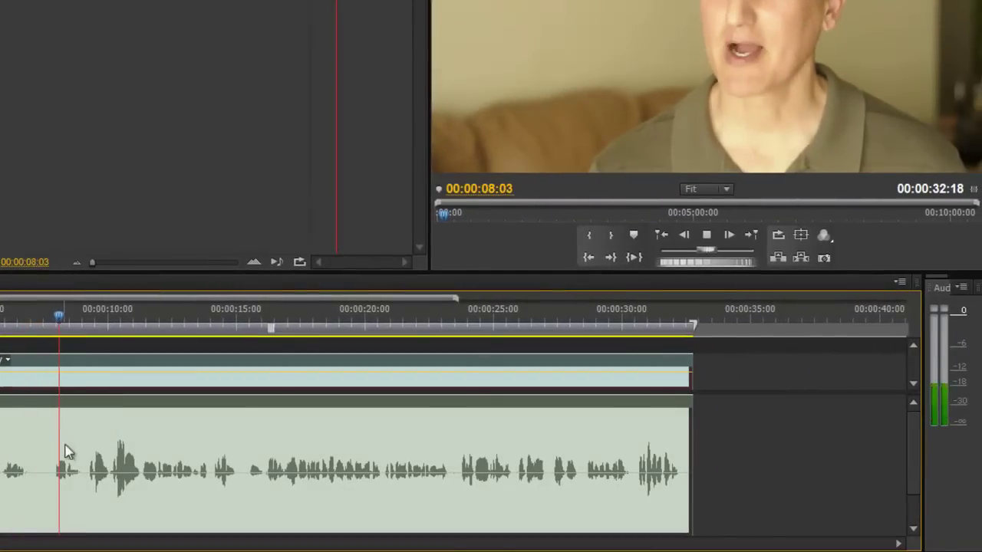
{"action": "key", "text": "space"}
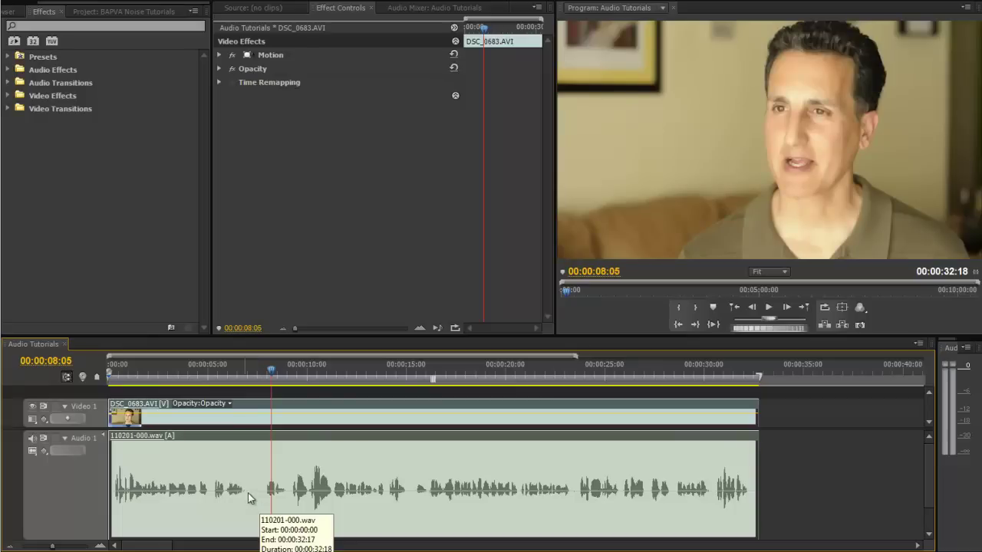
Step: Normalize all peaks of the 110201-000.wav audio clip to 0 dB
{"action": "right_click", "coordinate": [254, 474]}
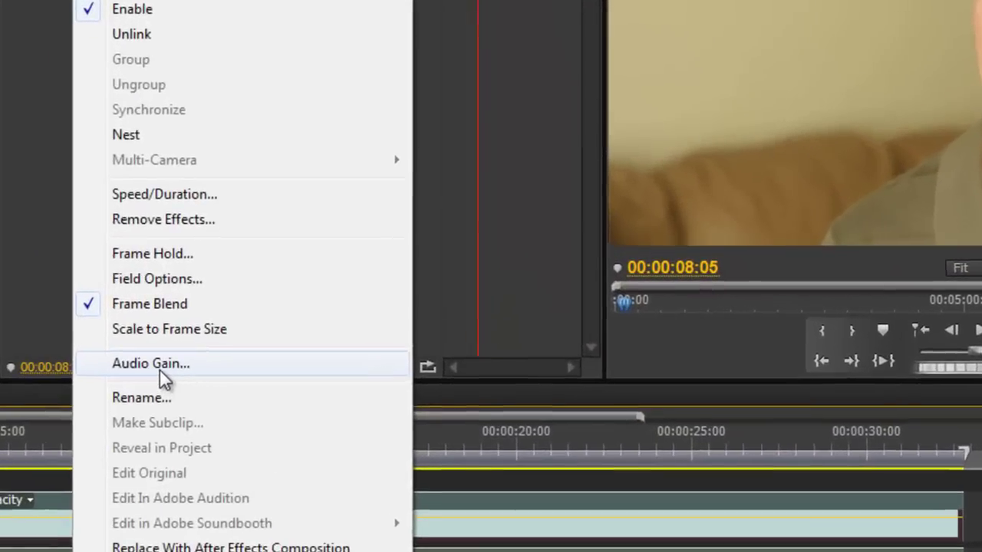
{"action": "left_click", "coordinate": [299, 328]}
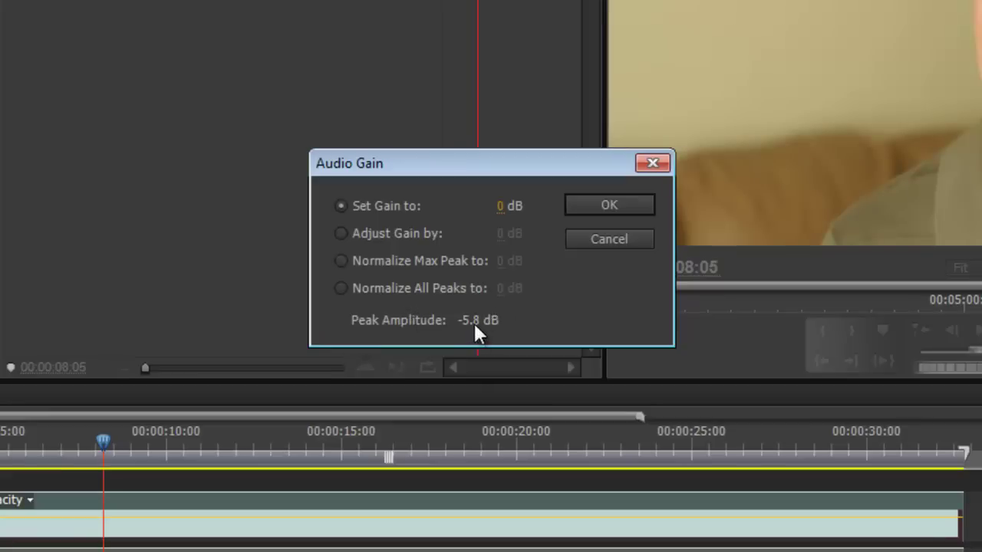
{"action": "left_click", "coordinate": [365, 289]}
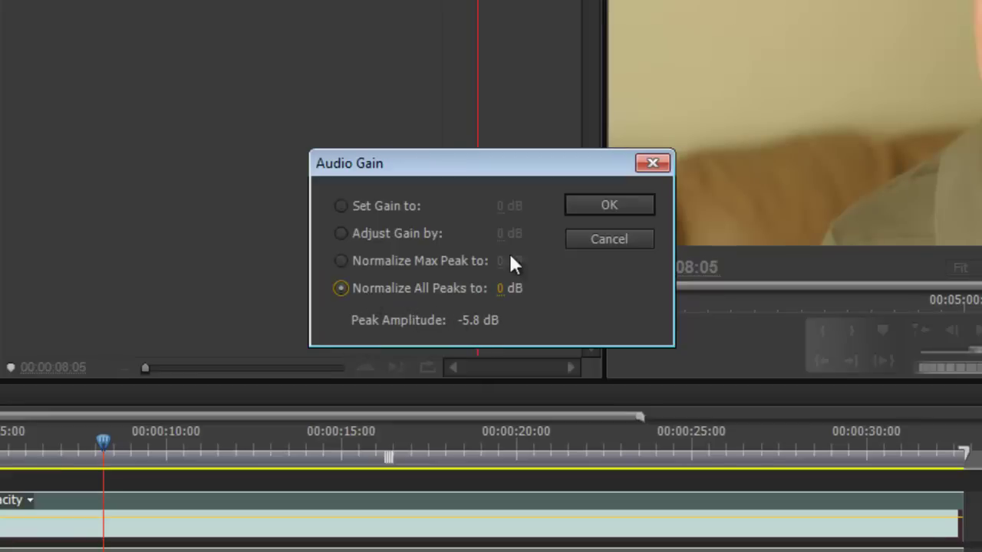
{"action": "left_click", "coordinate": [597, 205]}
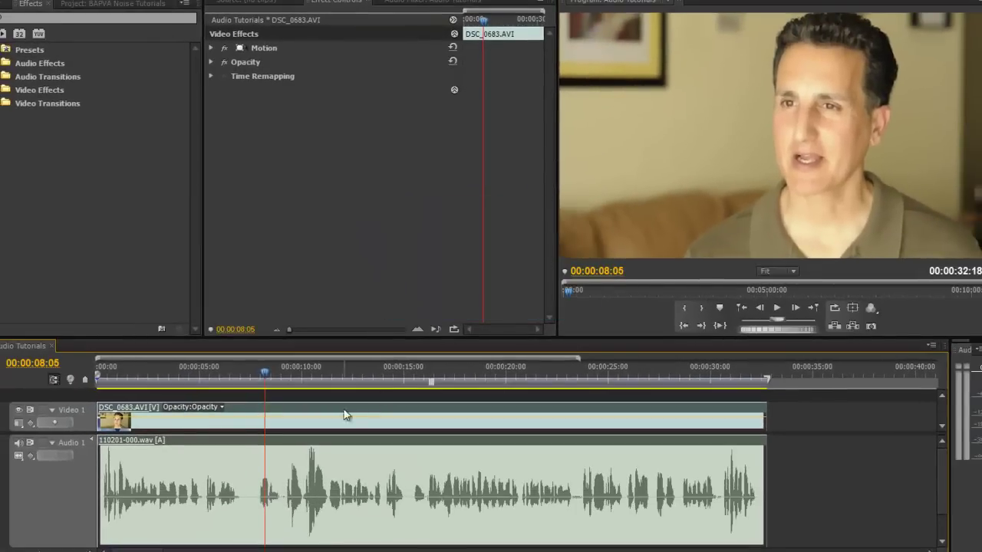
Step: Play back the louder normalized audio, including from 00:00:10:04
{"action": "key", "text": "space"}
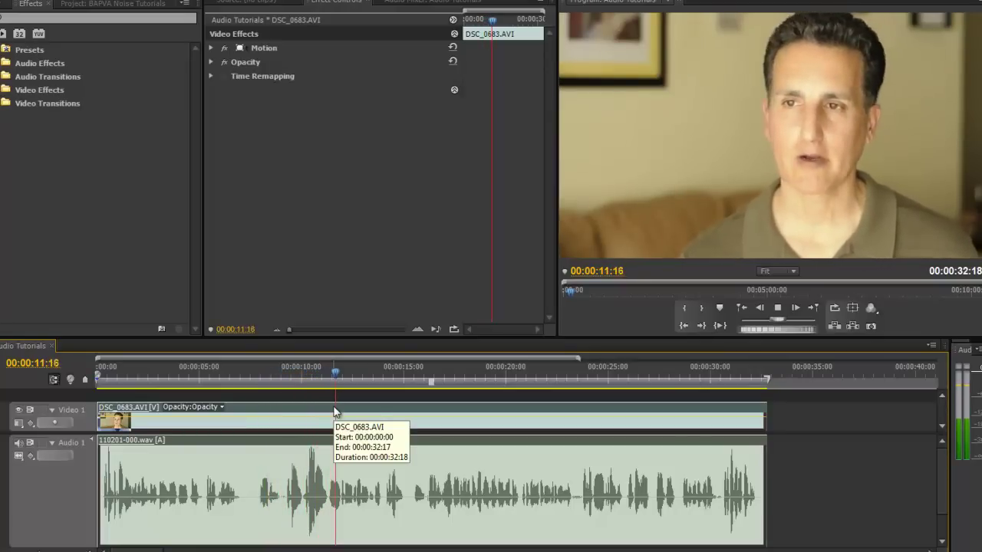
{"action": "key", "text": "space"}
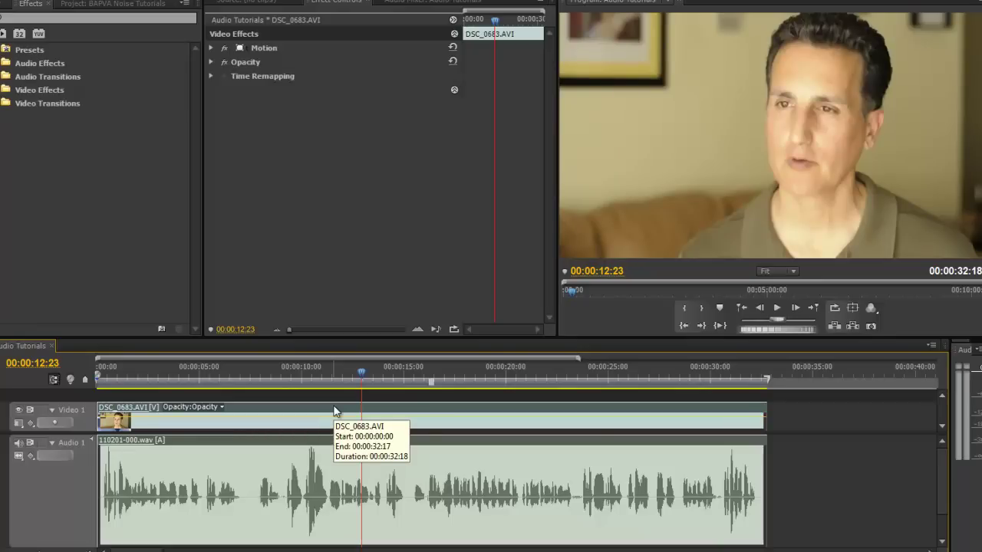
{"action": "left_click", "coordinate": [306, 381]}
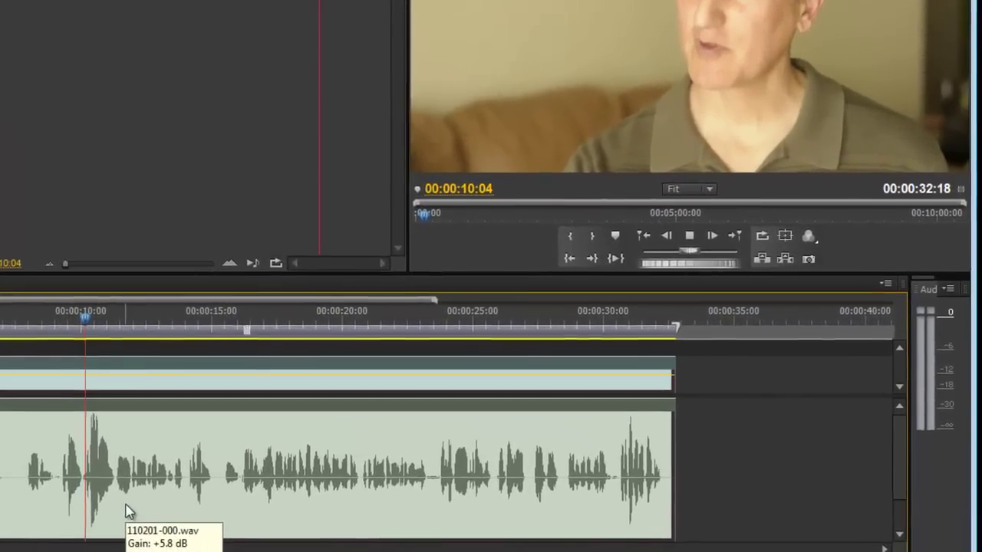
{"action": "key", "text": "space"}
{"action": "key", "text": "space"}
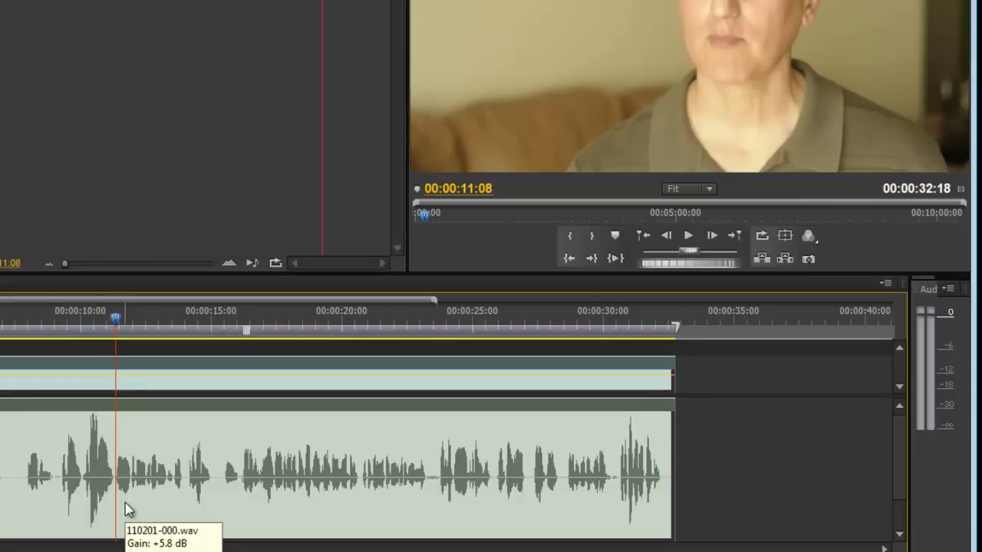
{"action": "key", "text": "space"}
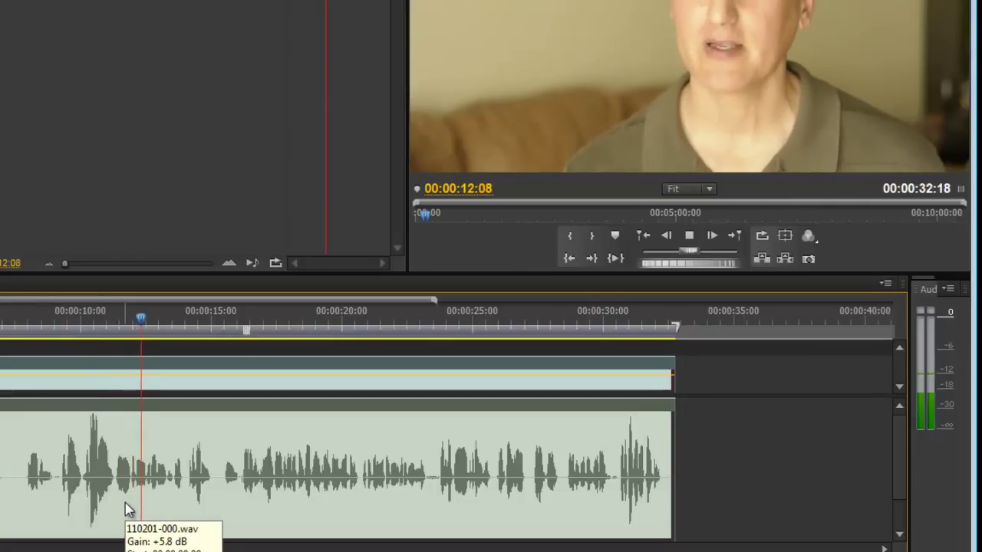
{"action": "key", "text": "space"}
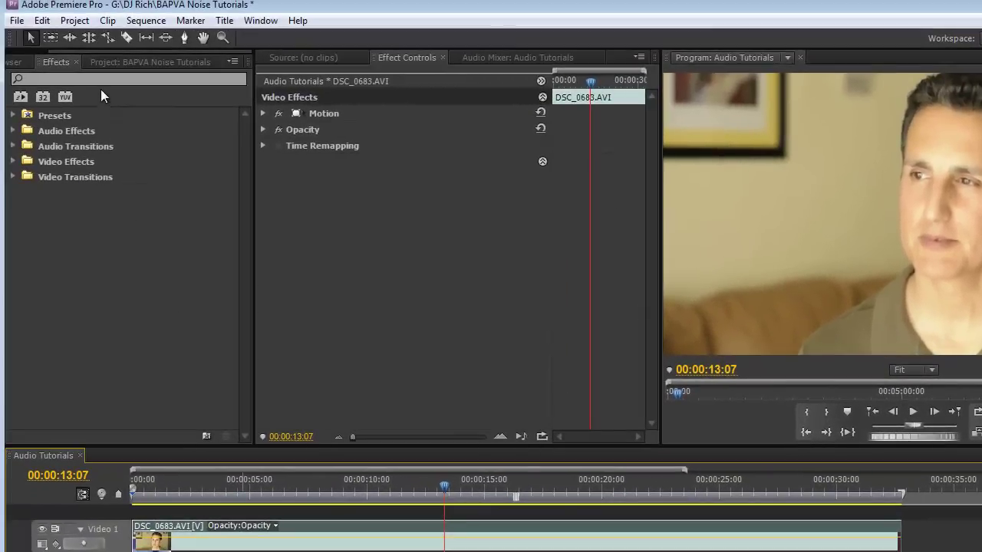
Step: Find the Dynamics effect with 'dyn' and apply the Mono Dynamics effect to the interview audio
{"action": "left_click", "coordinate": [99, 79]}
{"action": "type", "text": "dyn"}
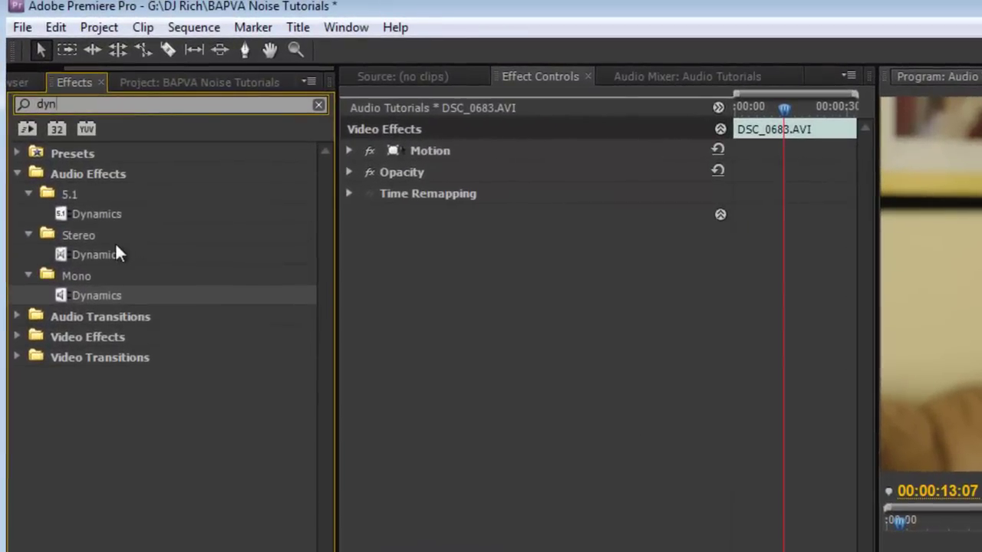
{"action": "left_click_drag", "start_coordinate": [65, 296], "coordinate": [509, 551]}
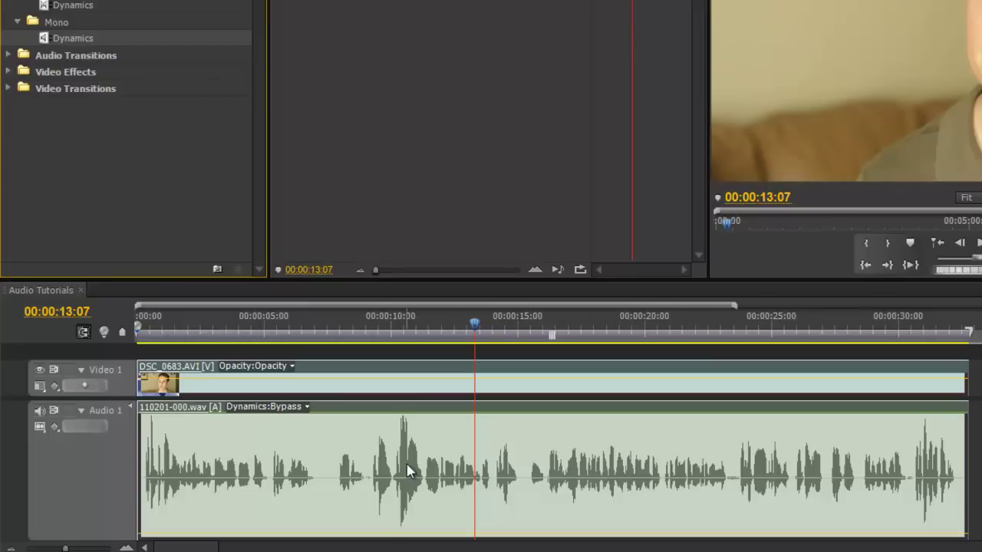
Step: Show the Dynamics Custom Setup compressor knobs in Effect Controls
{"action": "left_click", "coordinate": [409, 470]}
{"action": "left_click", "coordinate": [288, 185]}
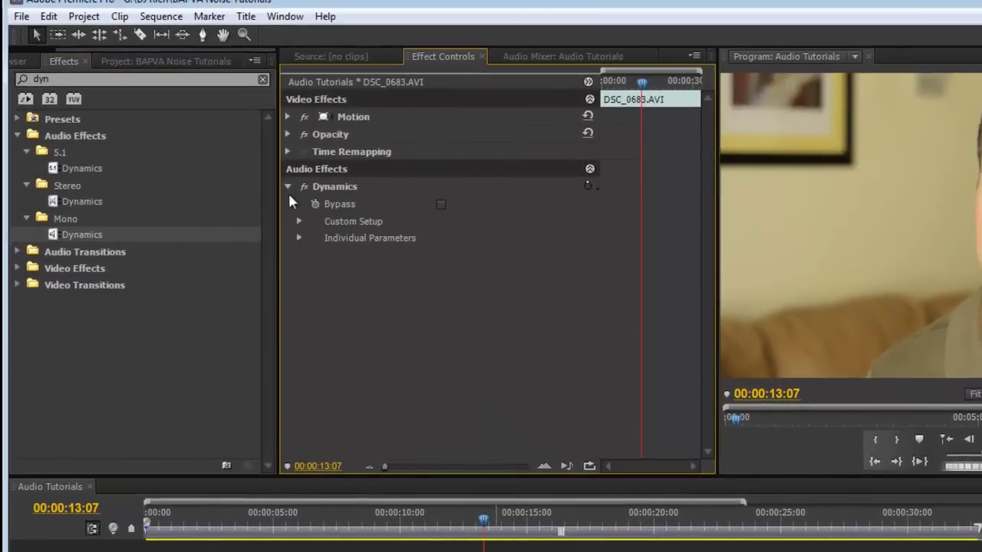
{"action": "left_click", "coordinate": [300, 222]}
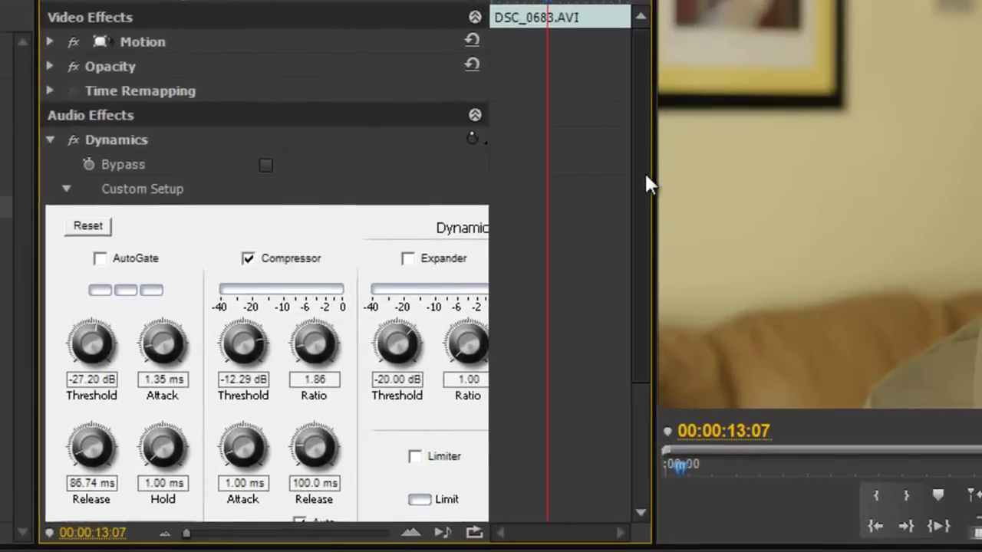
{"action": "left_click_drag", "start_coordinate": [648, 184], "coordinate": [652, 278]}
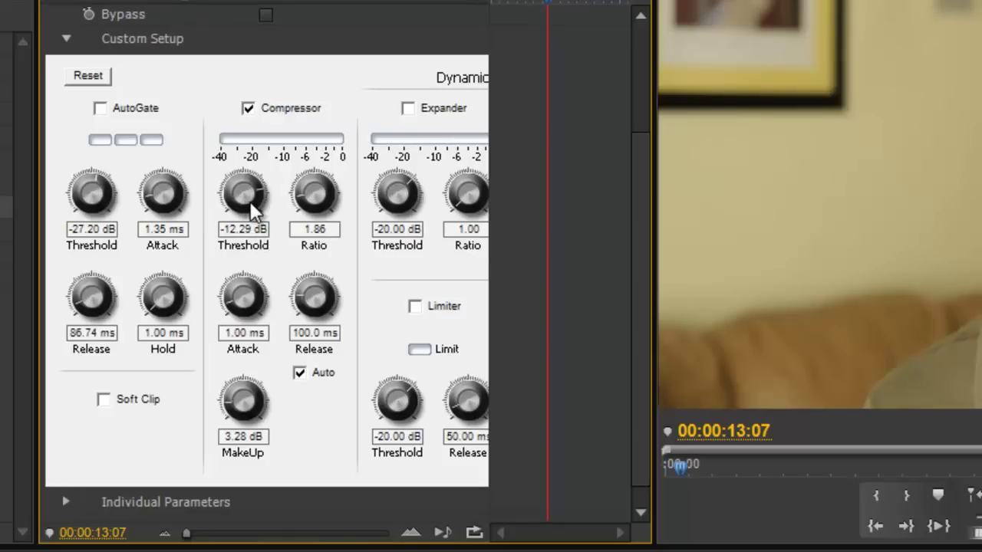
Step: Turn the compressor knobs to -18.59 dB threshold, 3.05 ratio and 6.52 dB makeup gain
{"action": "left_click_drag", "start_coordinate": [252, 204], "coordinate": [291, 193]}
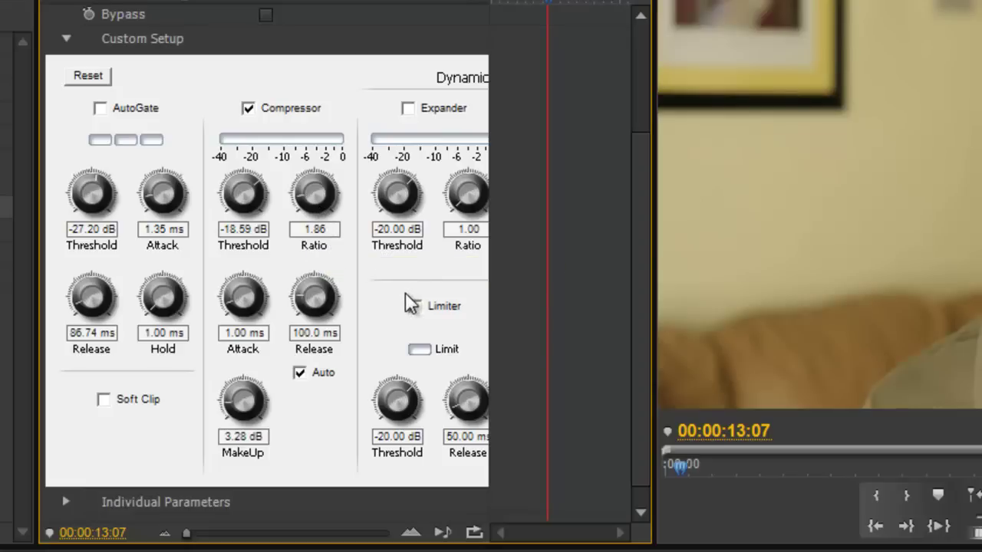
{"action": "left_click_drag", "start_coordinate": [313, 209], "coordinate": [335, 198]}
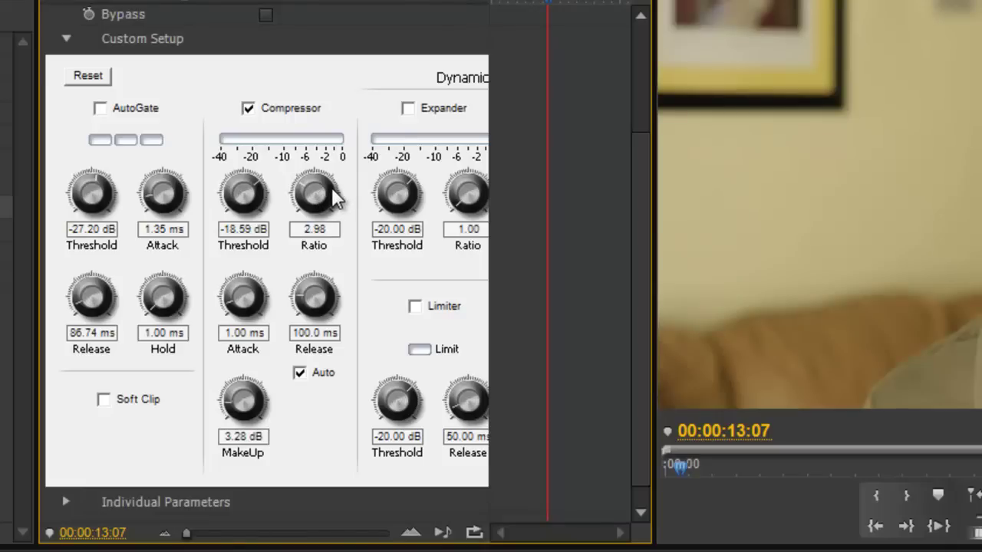
{"action": "left_click_drag", "start_coordinate": [335, 198], "coordinate": [338, 198]}
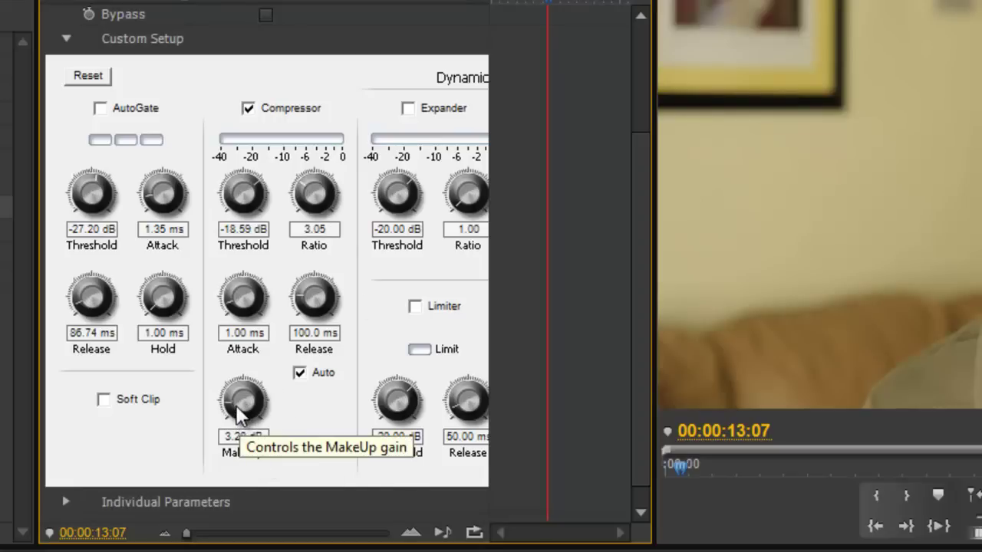
{"action": "left_click_drag", "start_coordinate": [238, 414], "coordinate": [246, 395]}
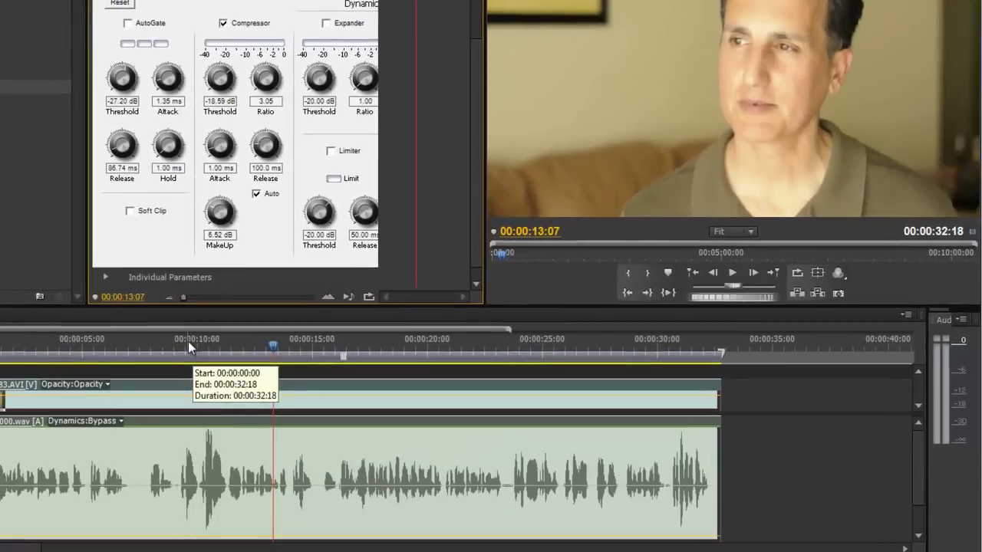
Step: Play the compressed interview audio from around nine seconds
{"action": "left_click", "coordinate": [187, 346]}
{"action": "key", "text": "space"}
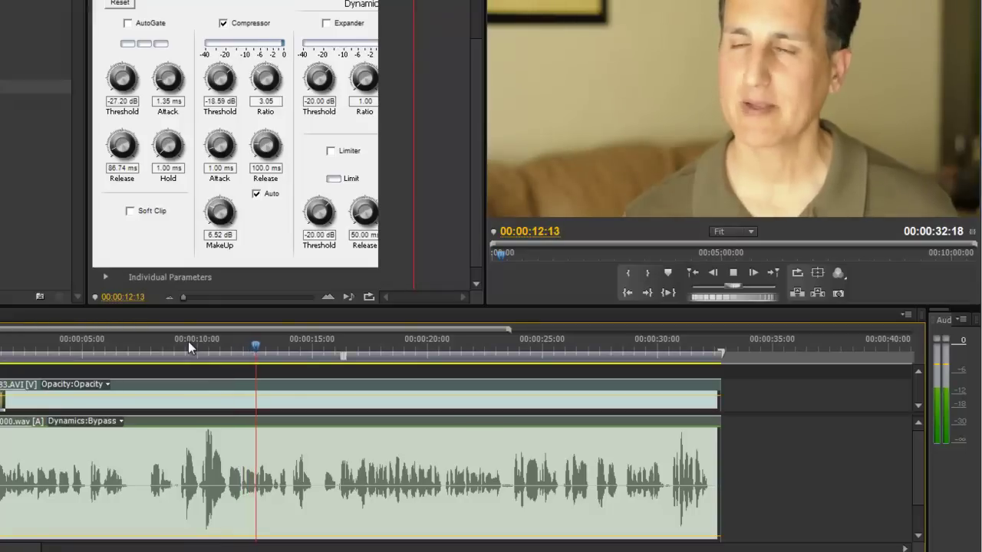
{"action": "key", "text": "space"}
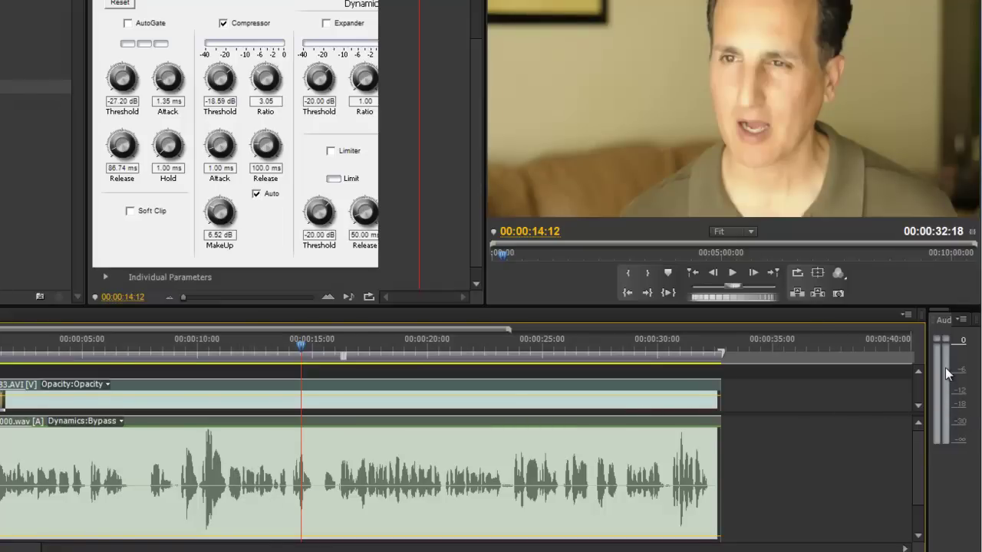
Step: Raise the makeup gain to 7.12 dB and replay from 00:00:11:23 to check
{"action": "left_click", "coordinate": [242, 345]}
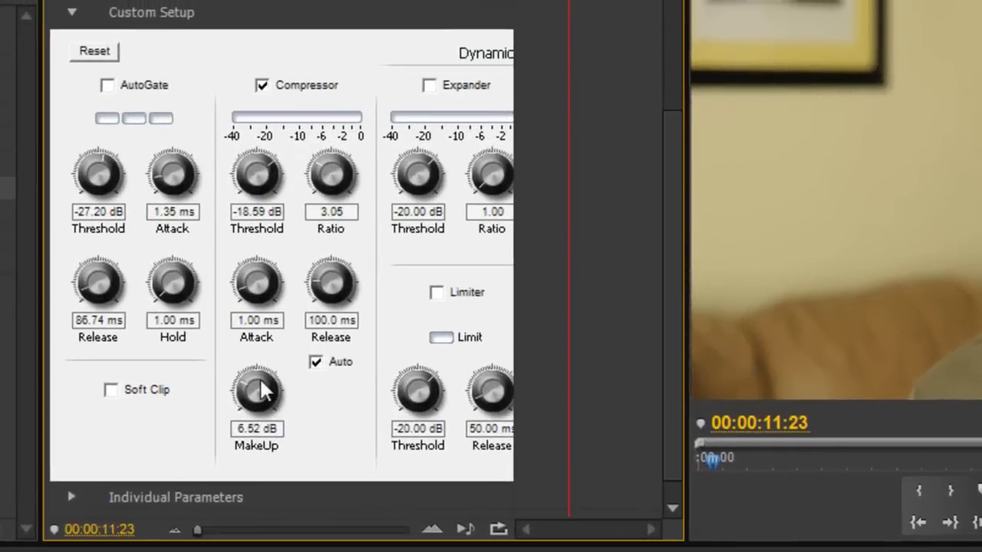
{"action": "left_click_drag", "start_coordinate": [225, 211], "coordinate": [225, 210]}
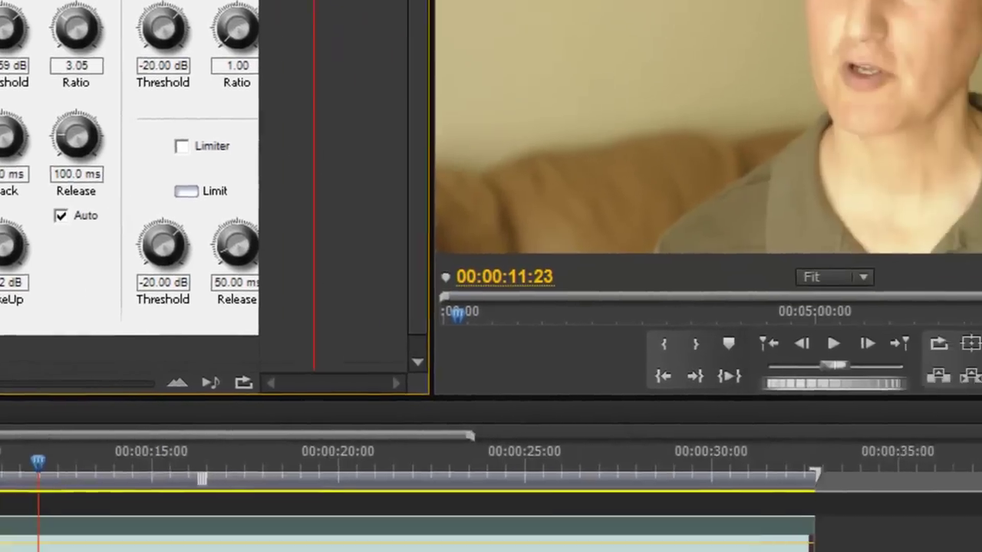
{"action": "key", "text": "space"}
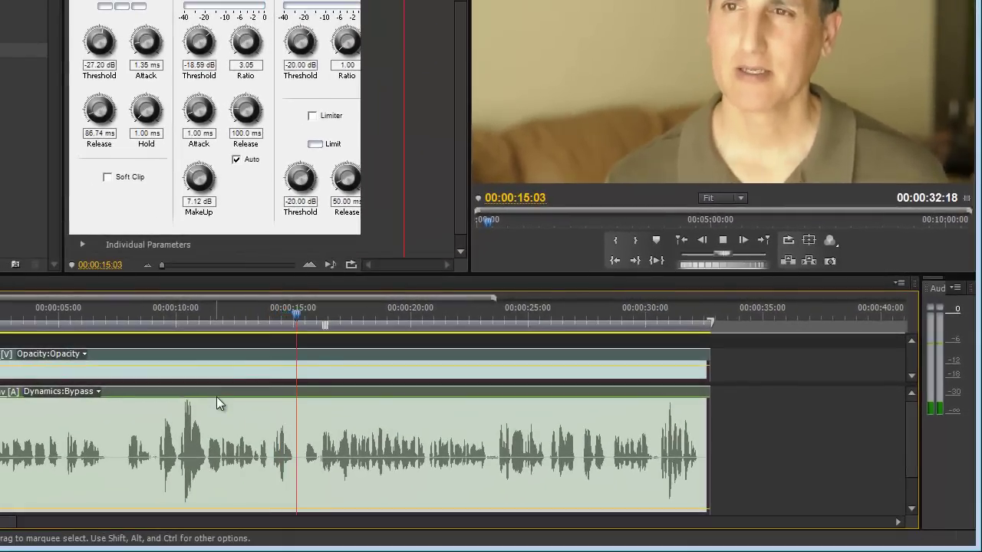
{"action": "key", "text": "space"}
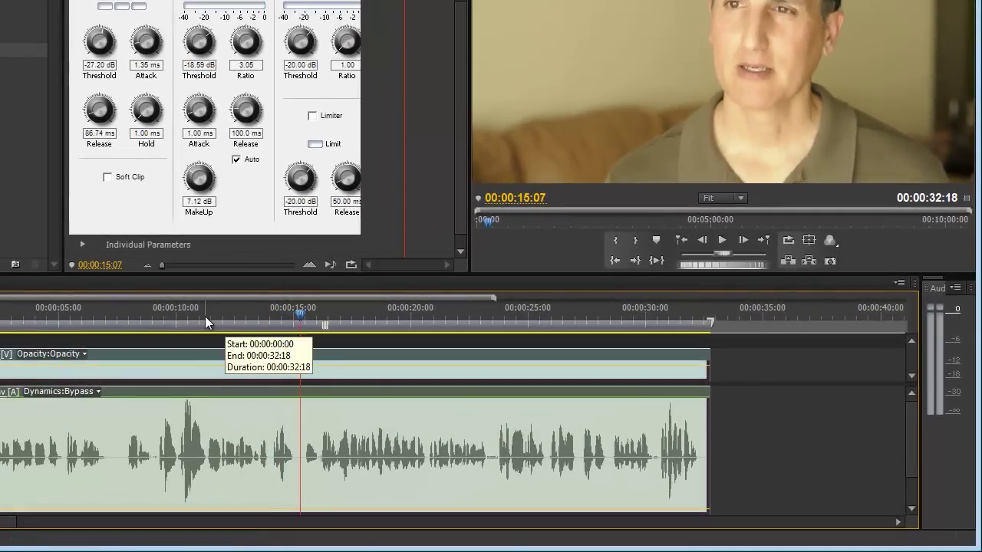